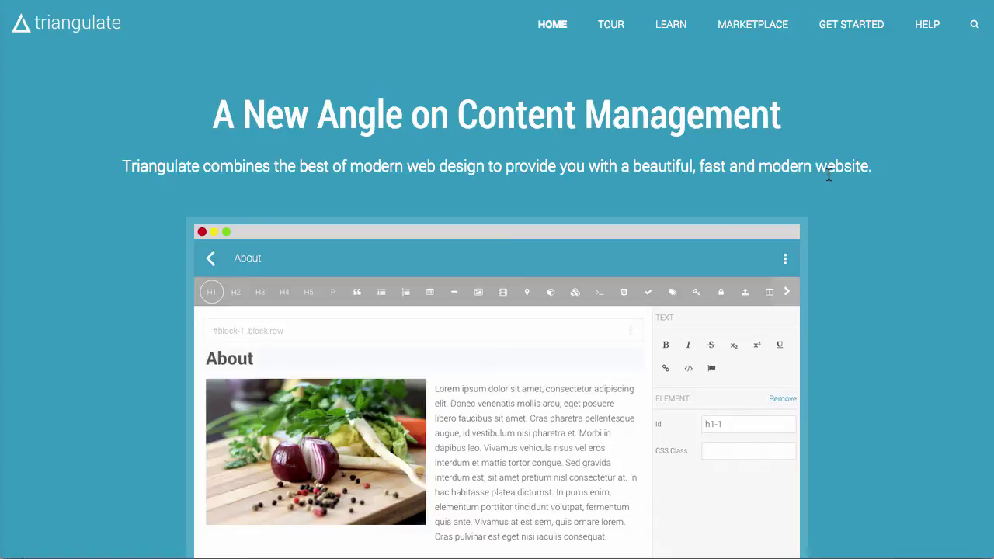
Go to the Get Started page from the Triangulate home page's top navigation.
click(880, 33)
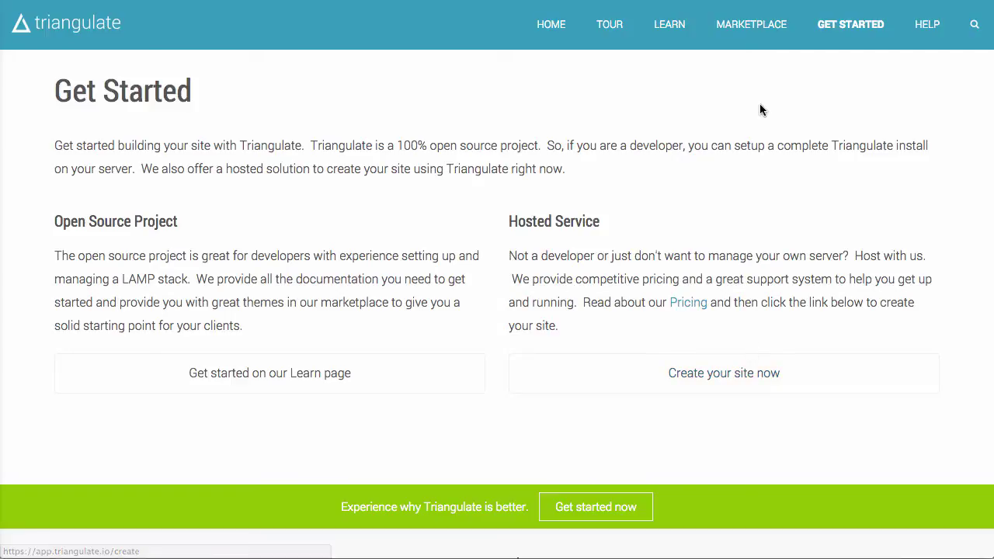
Start a new hosted site named Video and enter the account e-mail address.
click(744, 388)
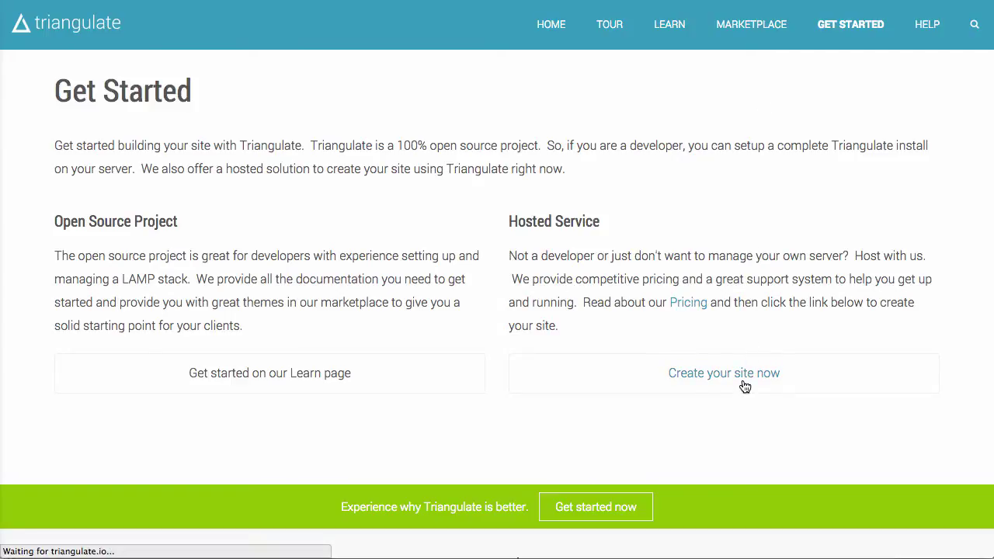
click(304, 305)
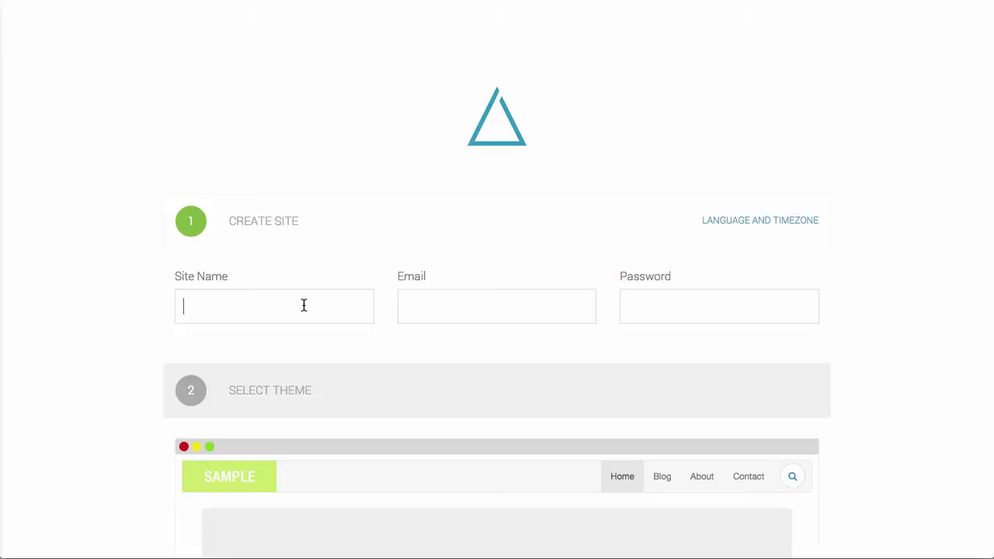
text(Video)
key(Tab)
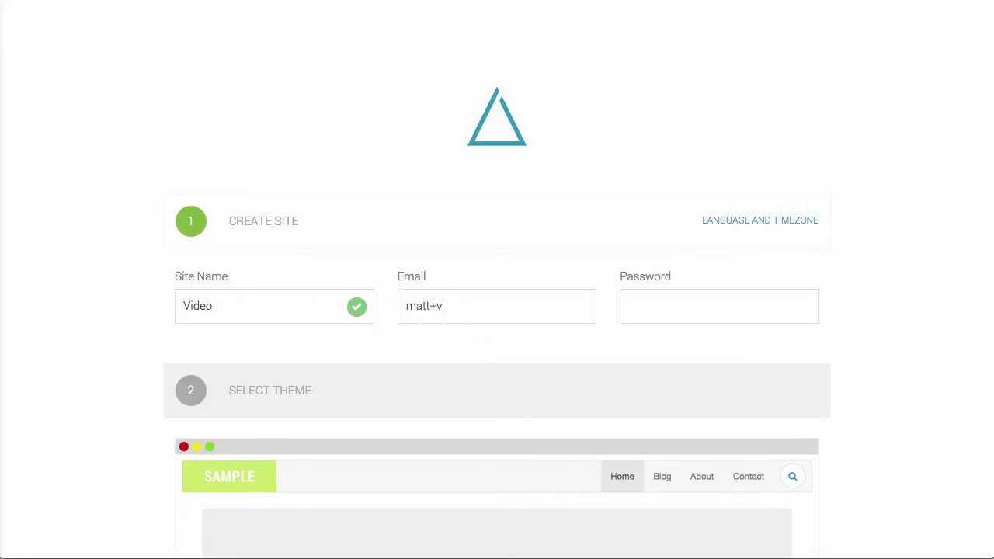
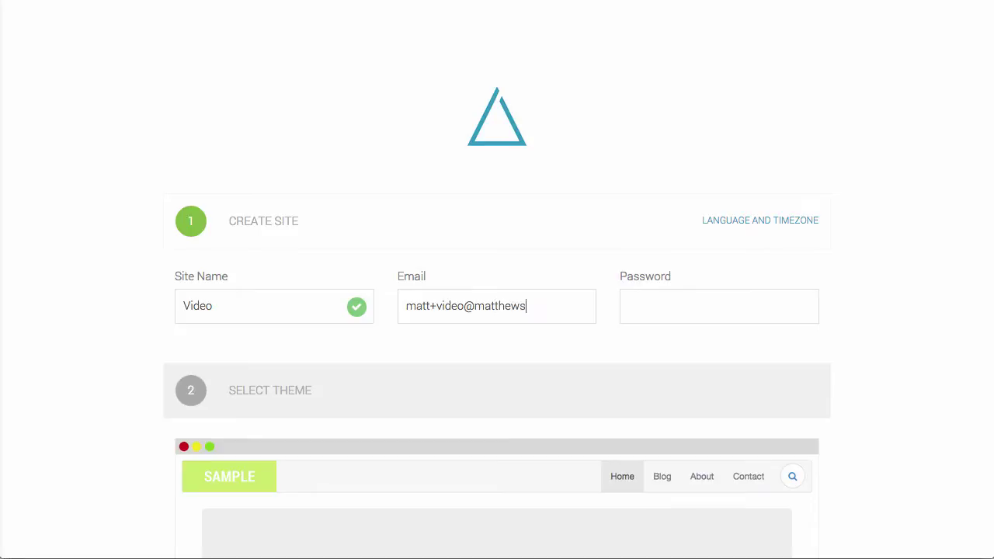
key(Tab)
Advance the theme carousel to select the Chromatic theme.
scroll(314, 304, down, 7)
scroll(413, 256, up, 2)
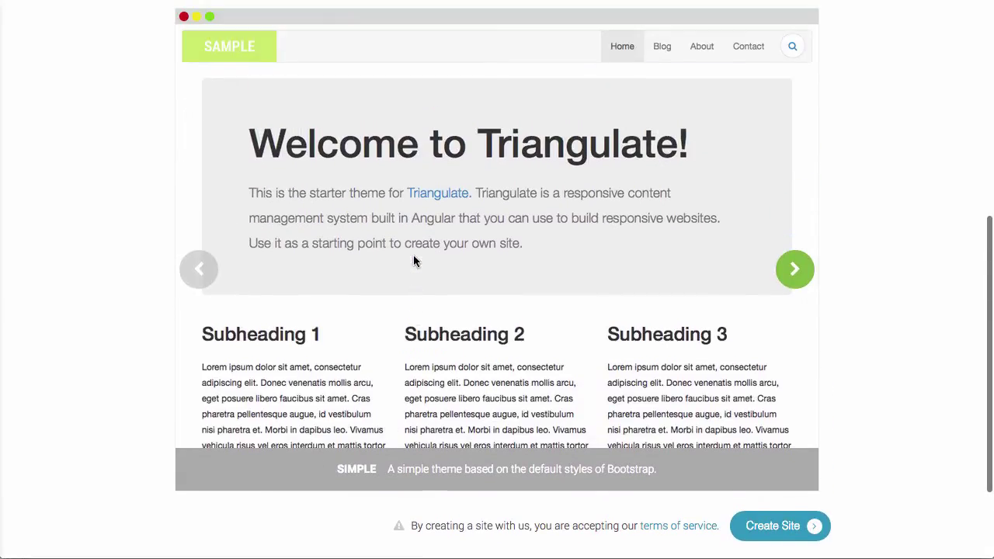
click(781, 298)
click(783, 297)
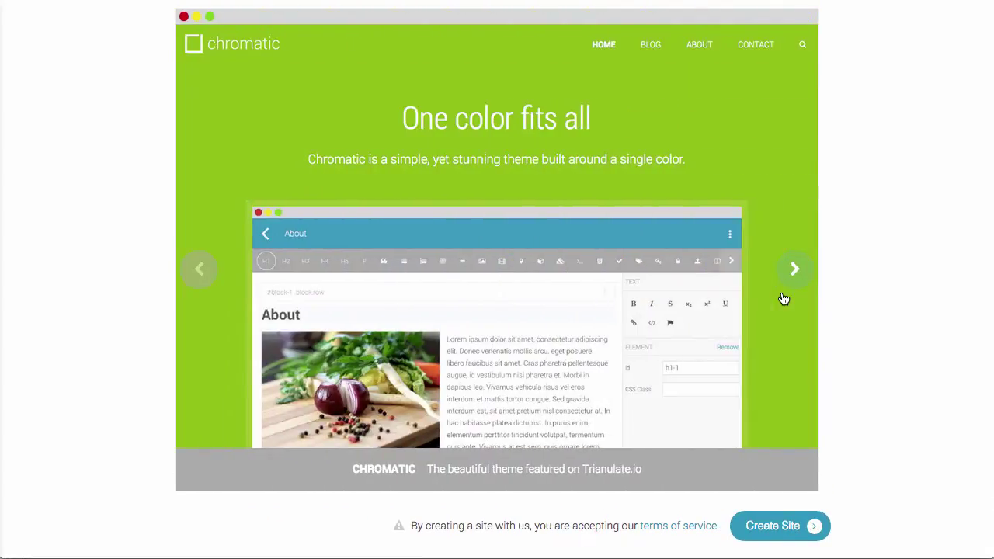
scroll(611, 155, up, 1)
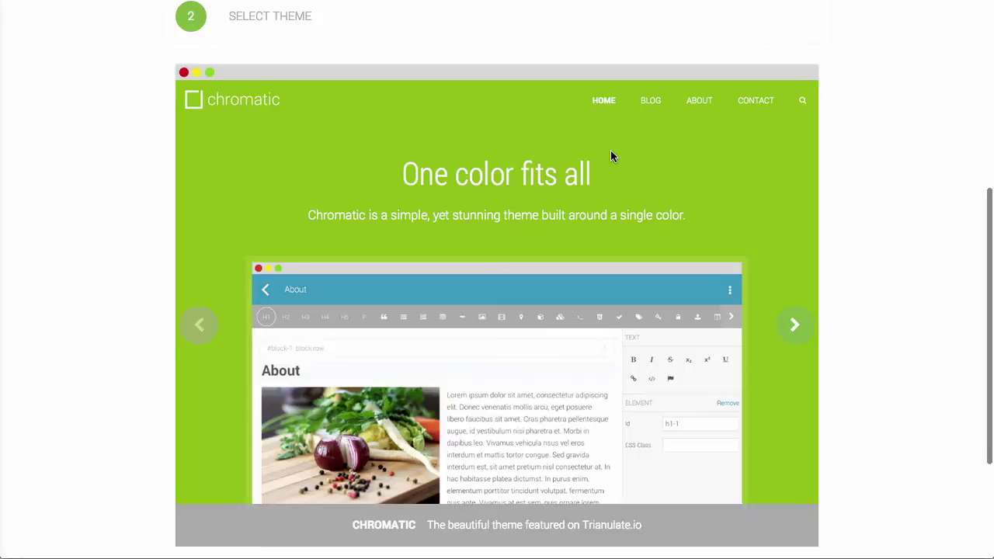
scroll(611, 155, down, 1)
scroll(638, 237, down, 1)
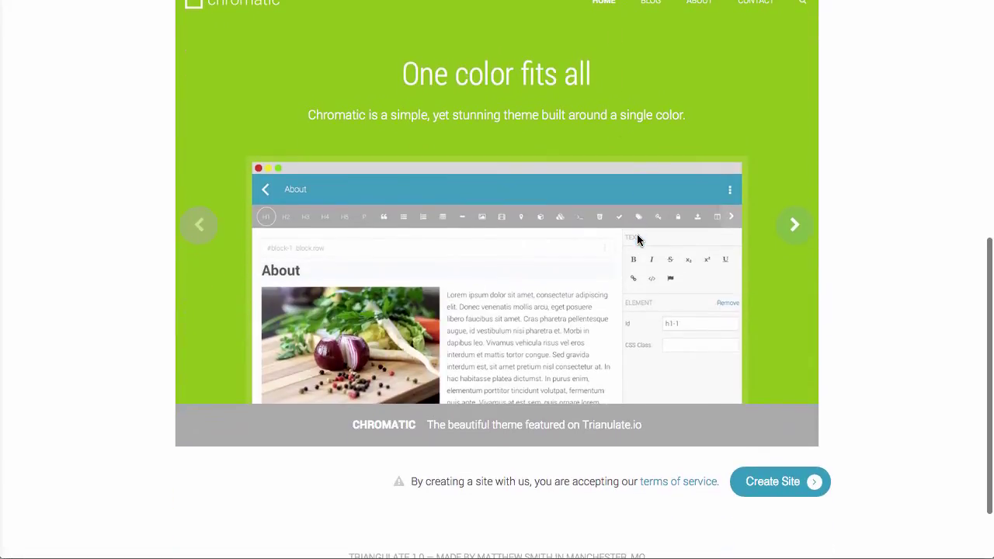
scroll(701, 362, up, 1)
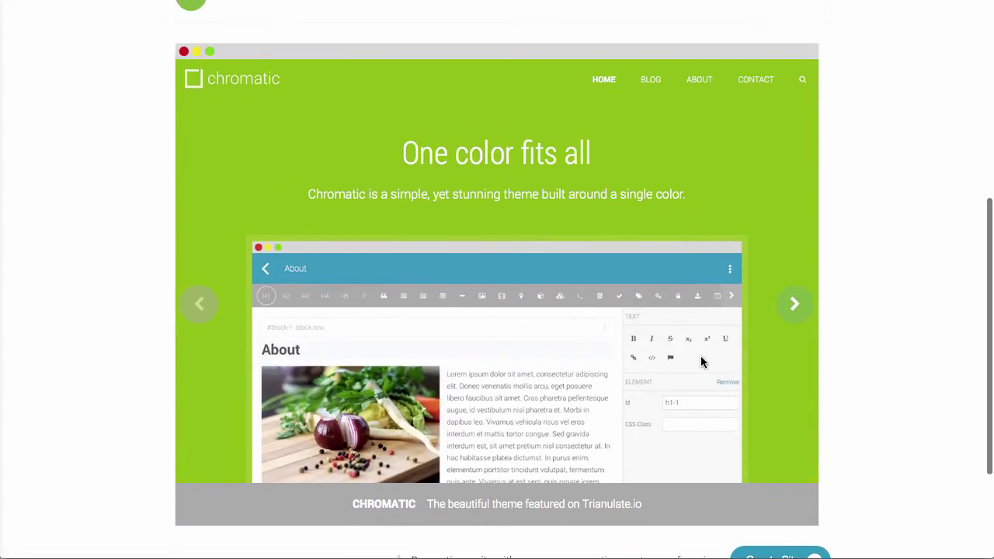
scroll(718, 383, down, 1)
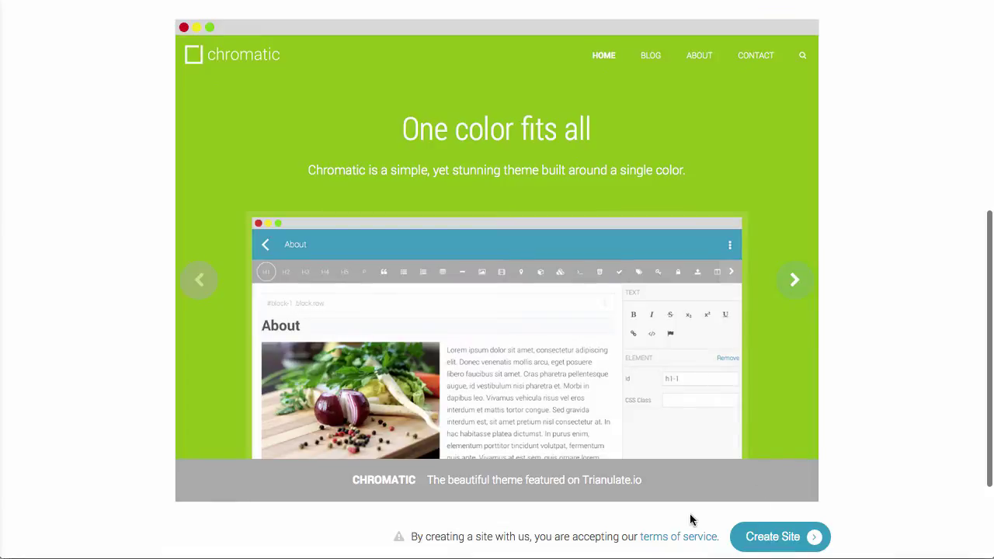
Create the Chromatic site and open its public address in a new tab.
click(790, 547)
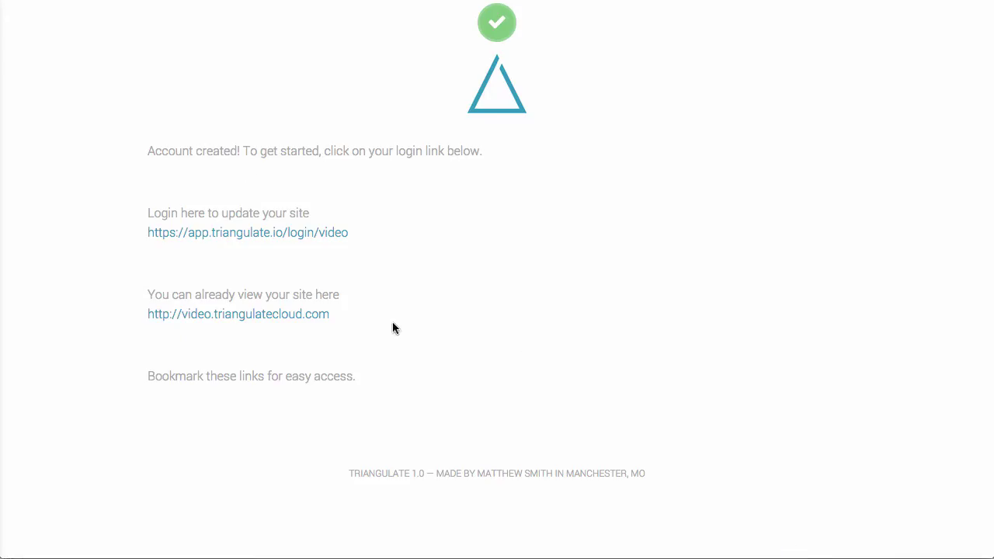
right_click(313, 316)
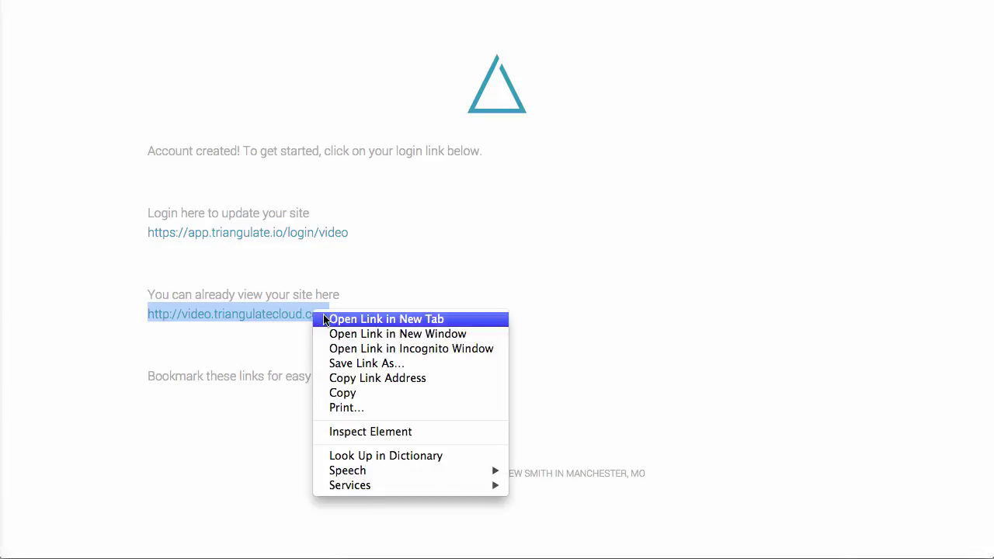
click(314, 300)
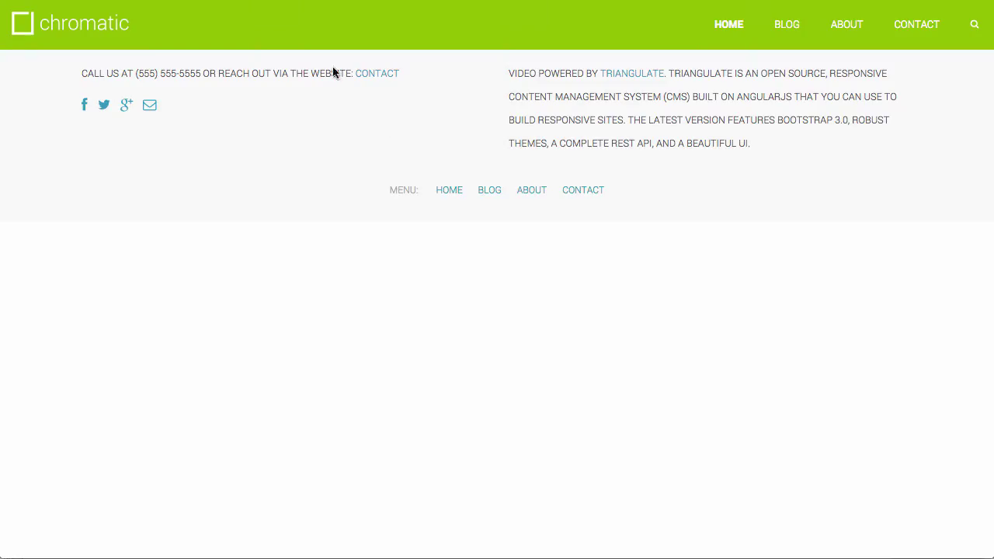
scroll(667, 140, up, 15)
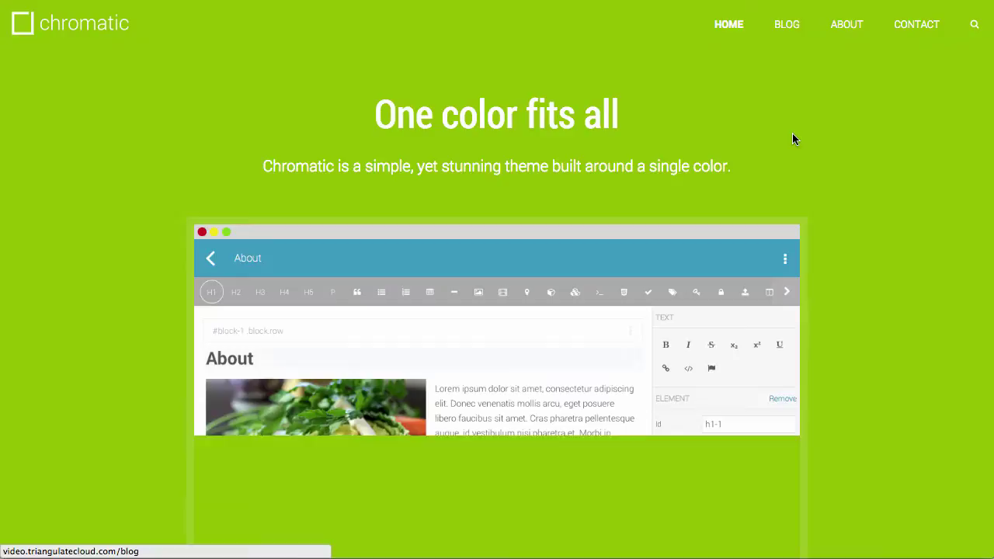
scroll(808, 186, down, 6)
scroll(808, 186, up, 6)
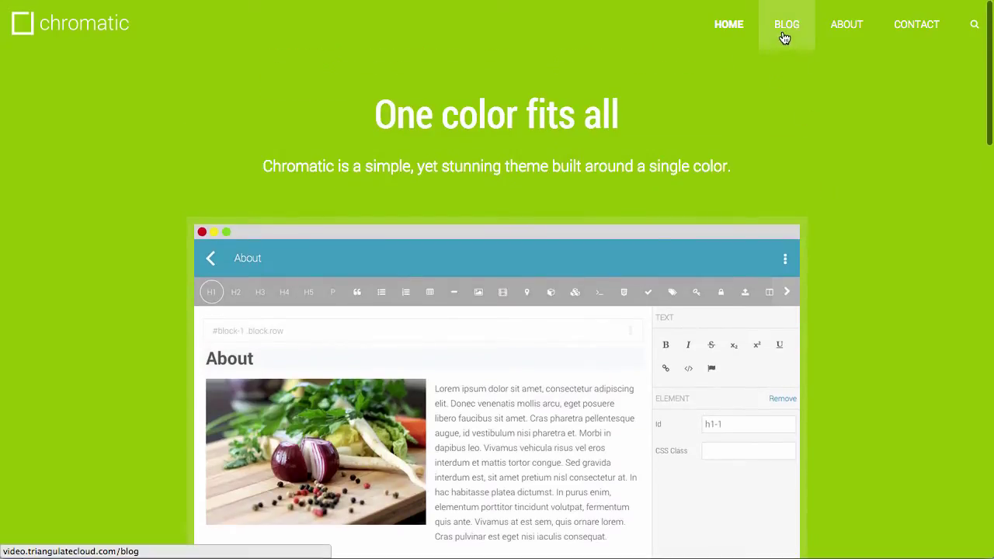
Browse the live site's Blog, About and Contact pages.
click(781, 34)
click(842, 29)
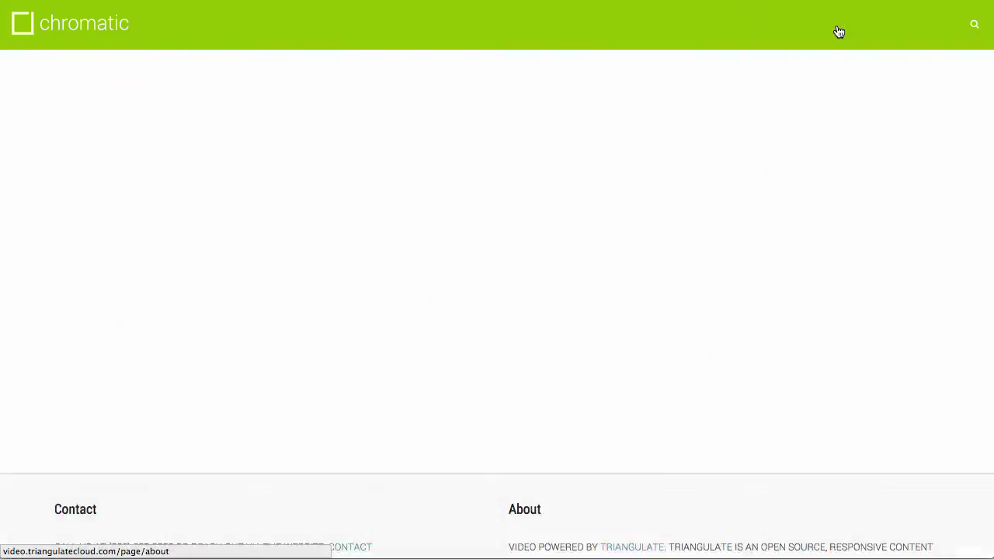
click(911, 36)
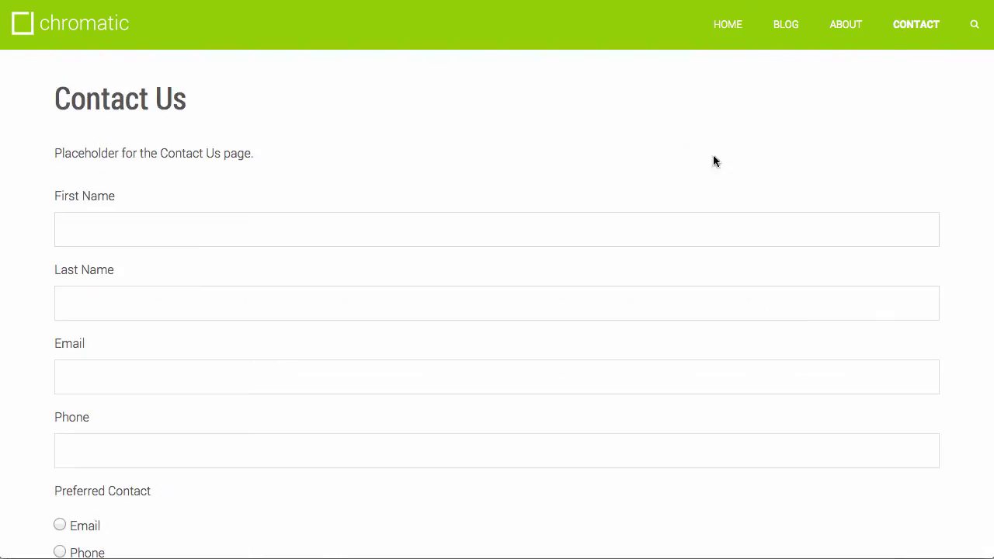
scroll(699, 171, down, 5)
scroll(698, 172, up, 5)
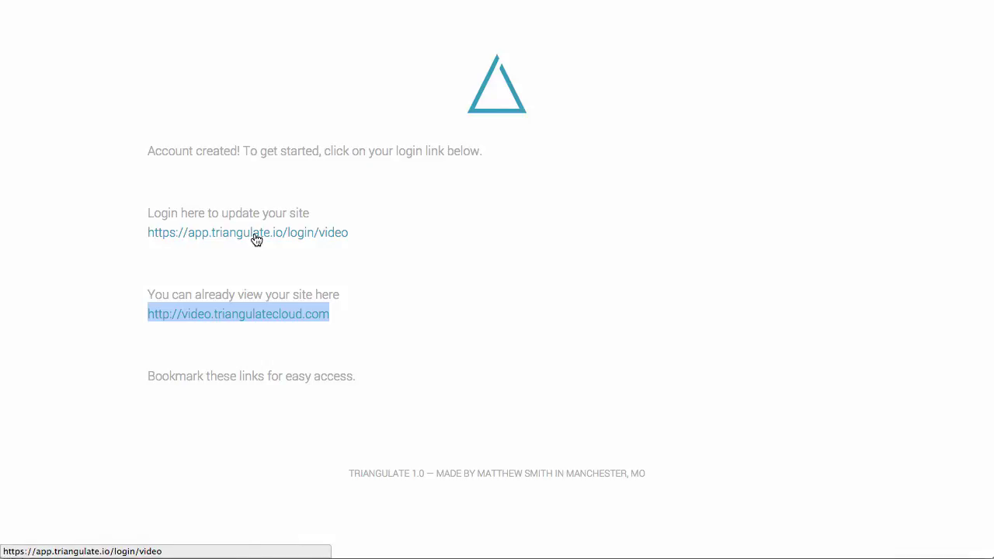
Log in to the site admin with the account e-mail and password.
click(257, 238)
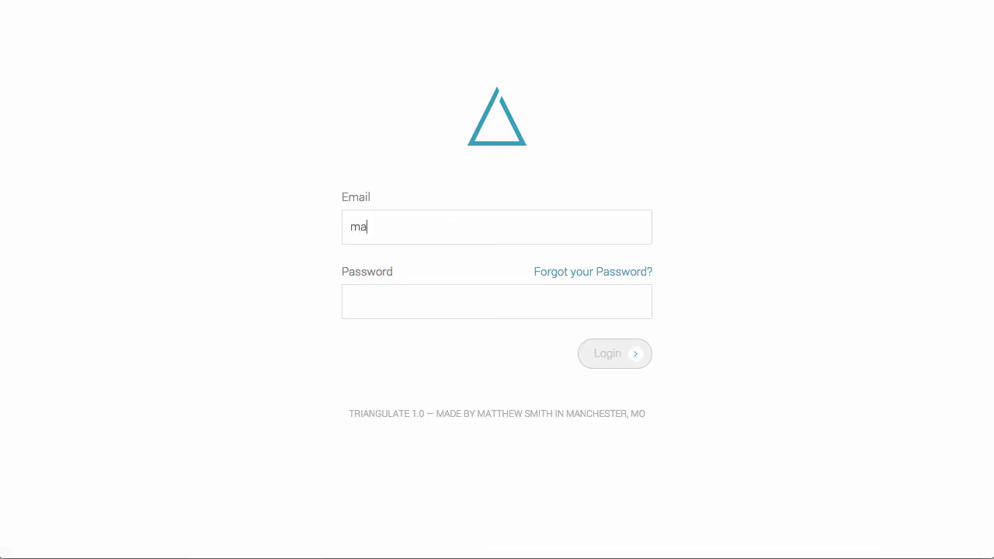
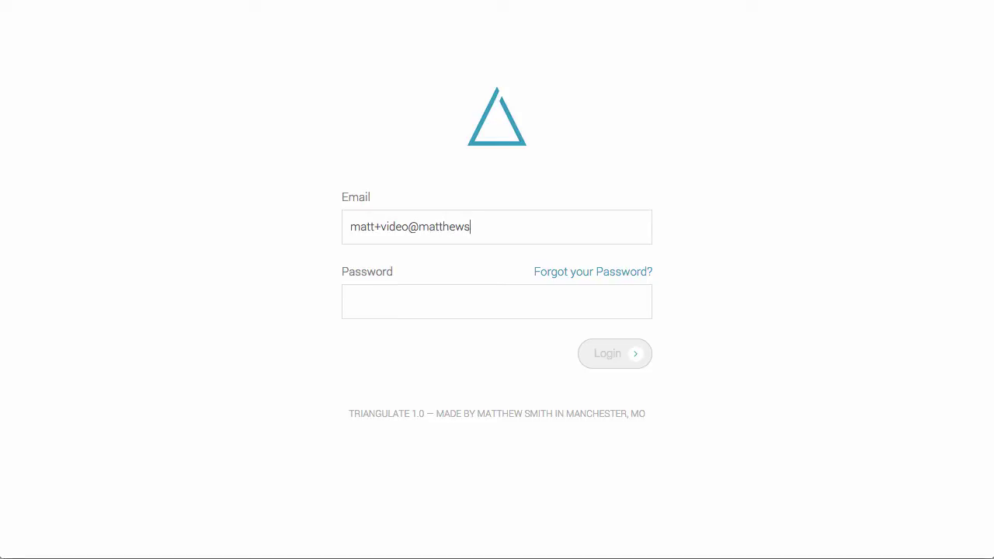
key(Tab)
text(••••)
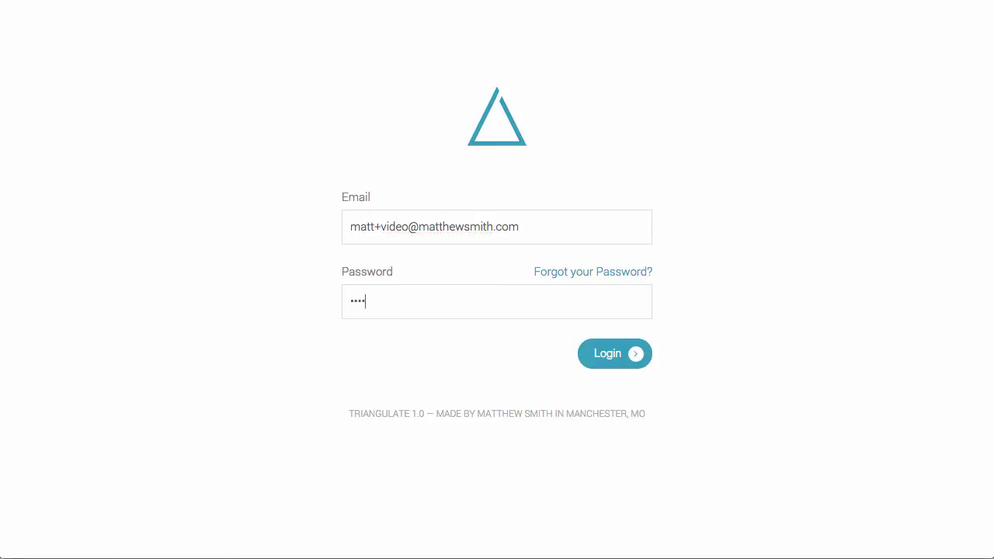
text(••••••)
key(Return)
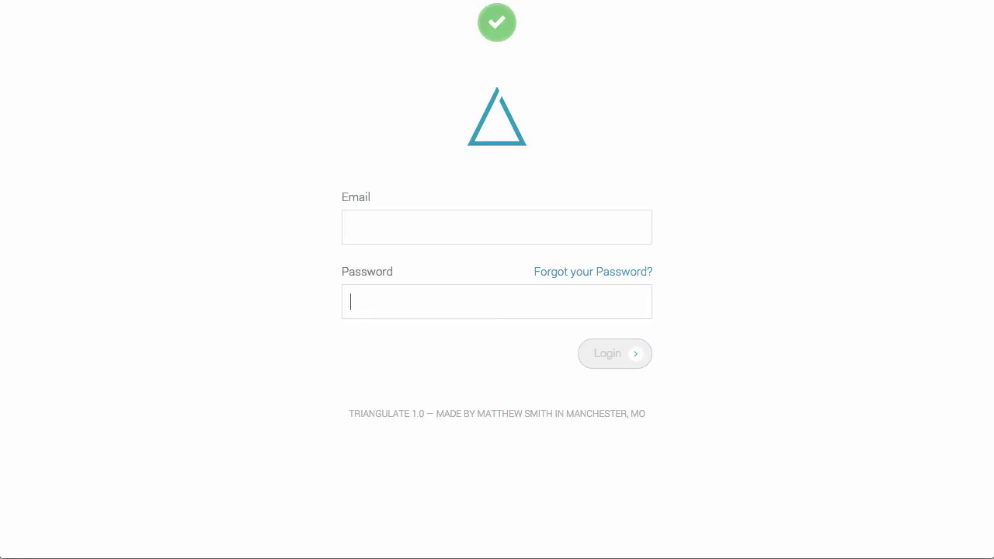
Filter the pages list to /page and open the About page.
click(40, 104)
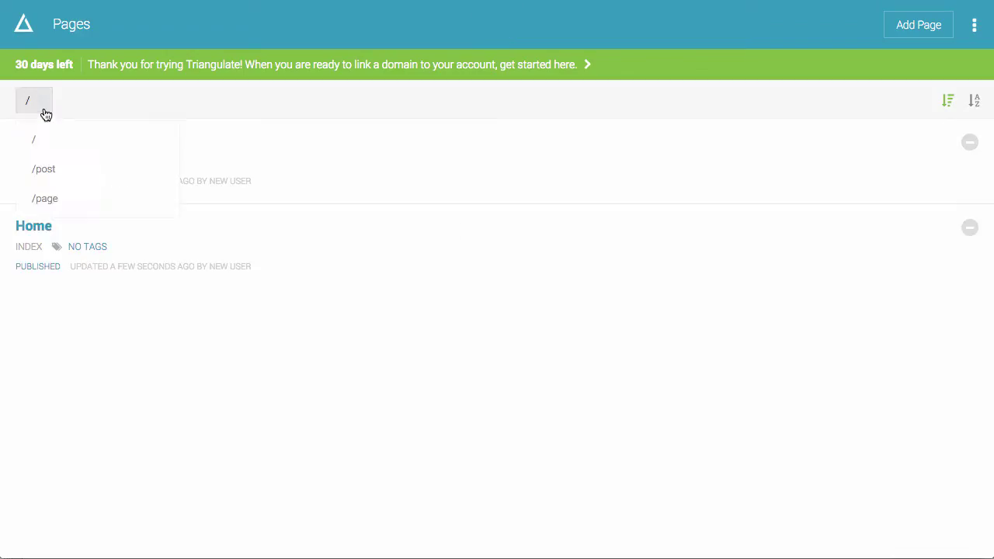
click(56, 190)
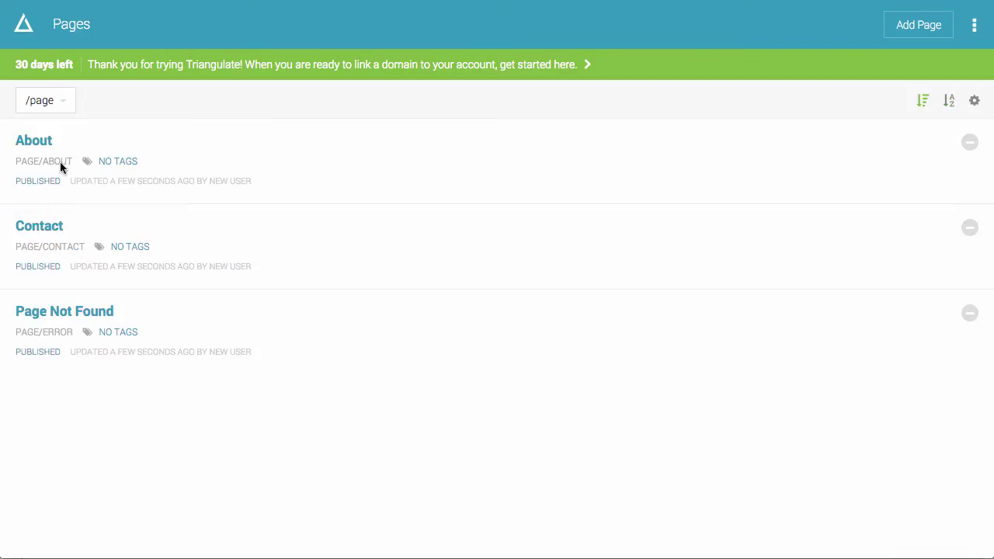
click(45, 142)
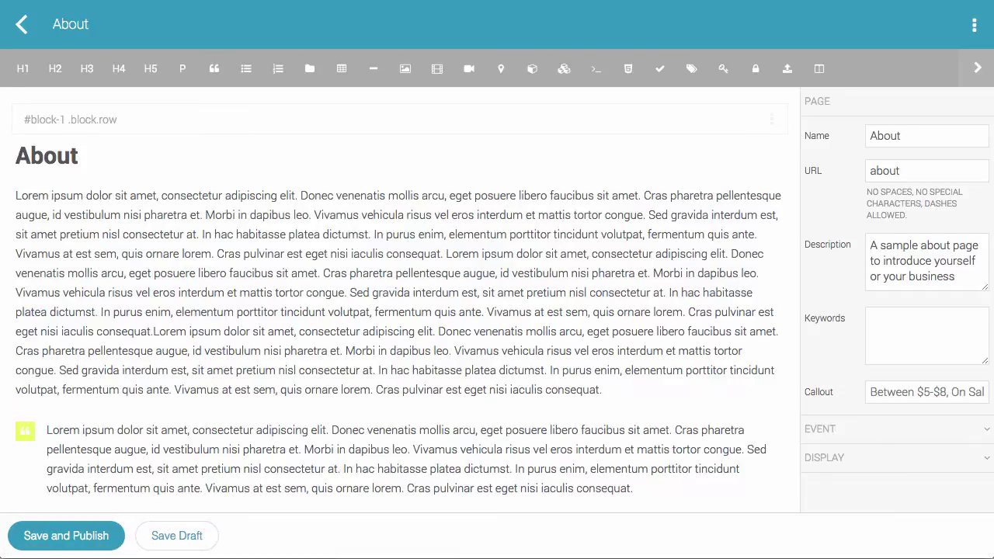
scroll(471, 351, down, 3)
scroll(472, 351, up, 3)
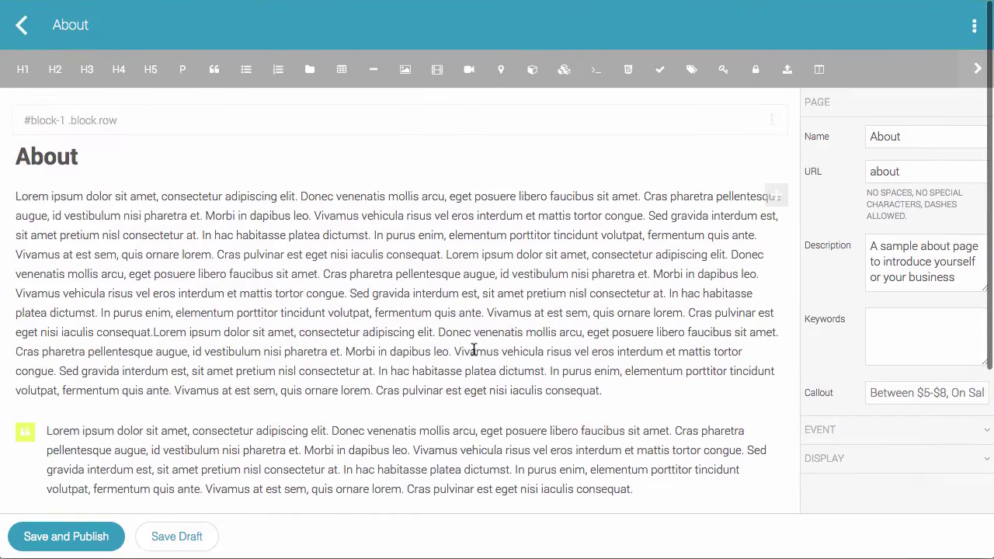
scroll(474, 350, down, 1)
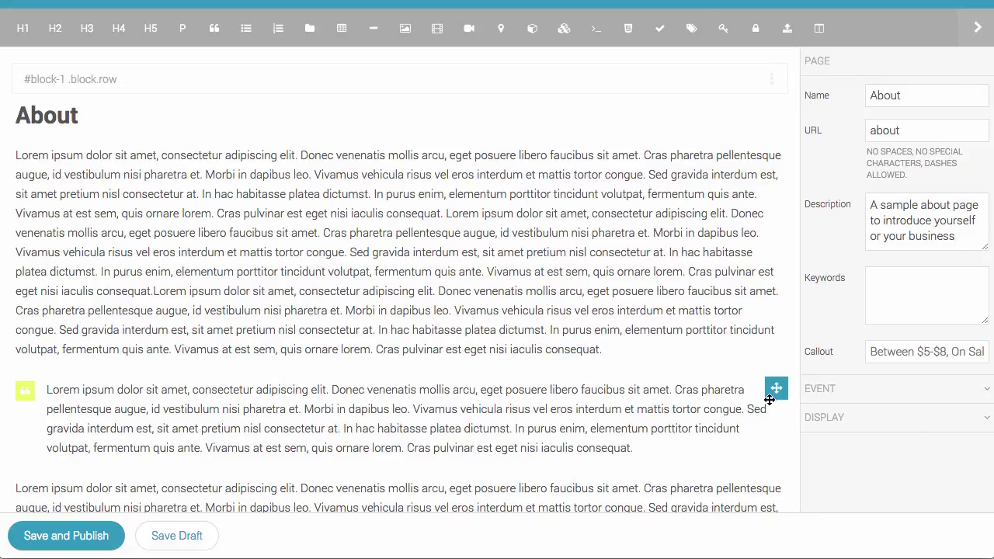
Drag the quote block above the first paragraph, publish, and check the live About page.
drag(769, 398, 769, 175)
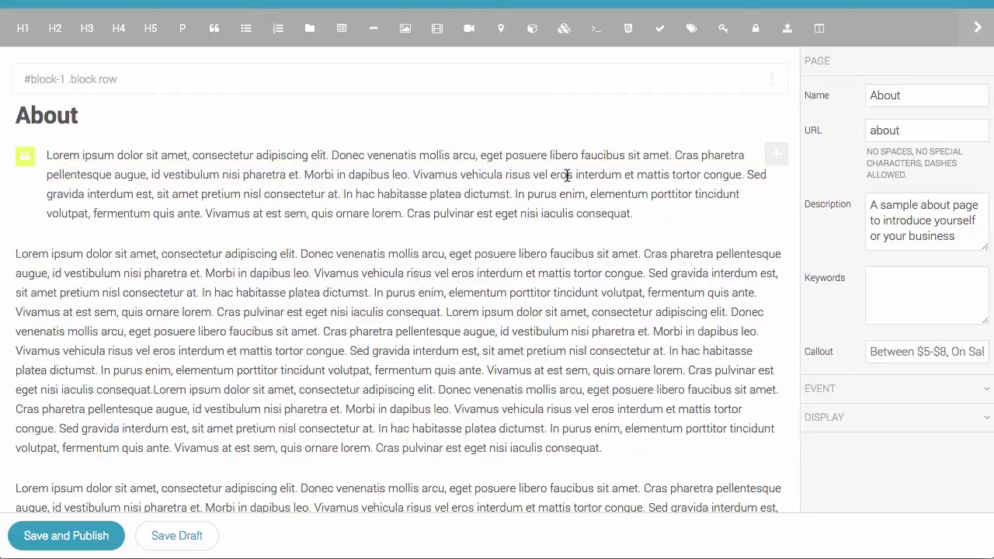
click(91, 536)
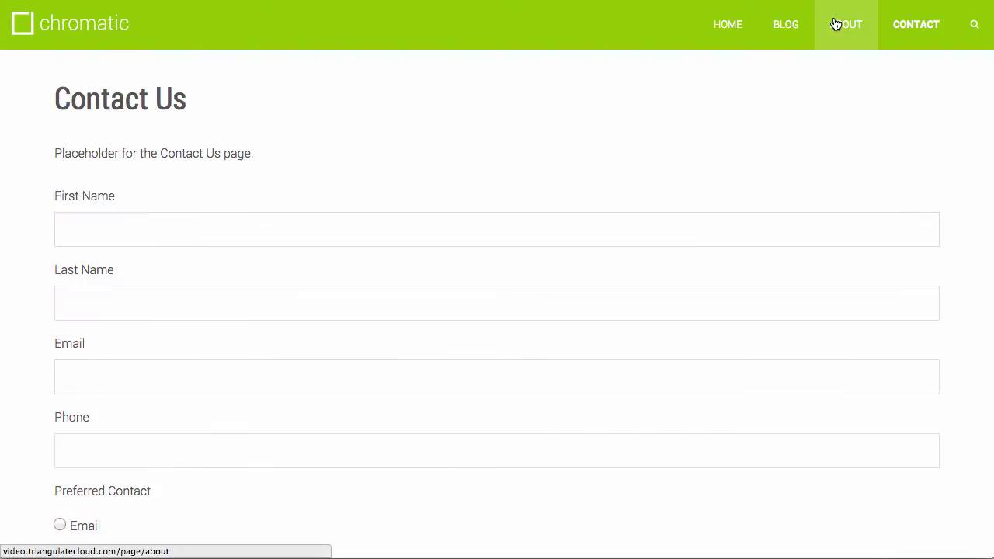
click(832, 24)
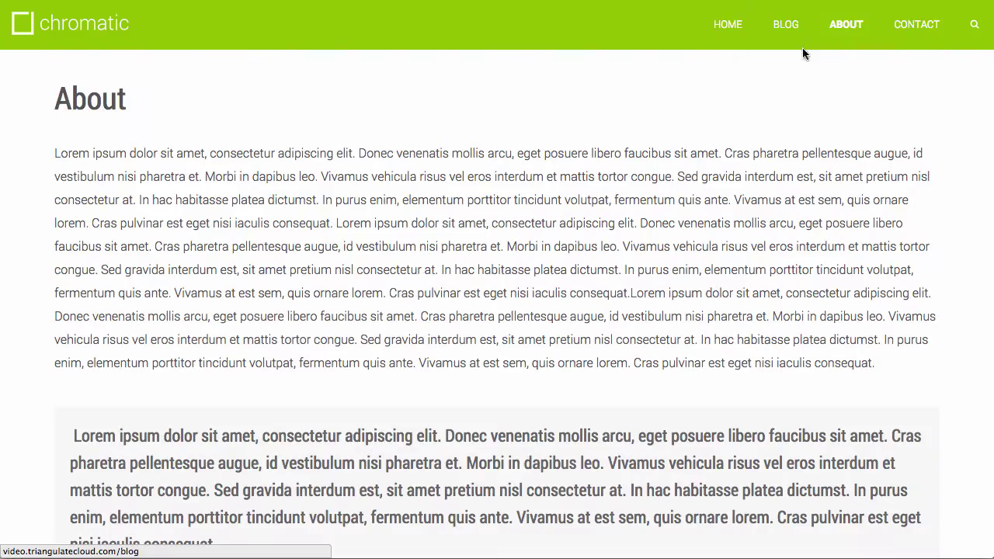
key(F5)
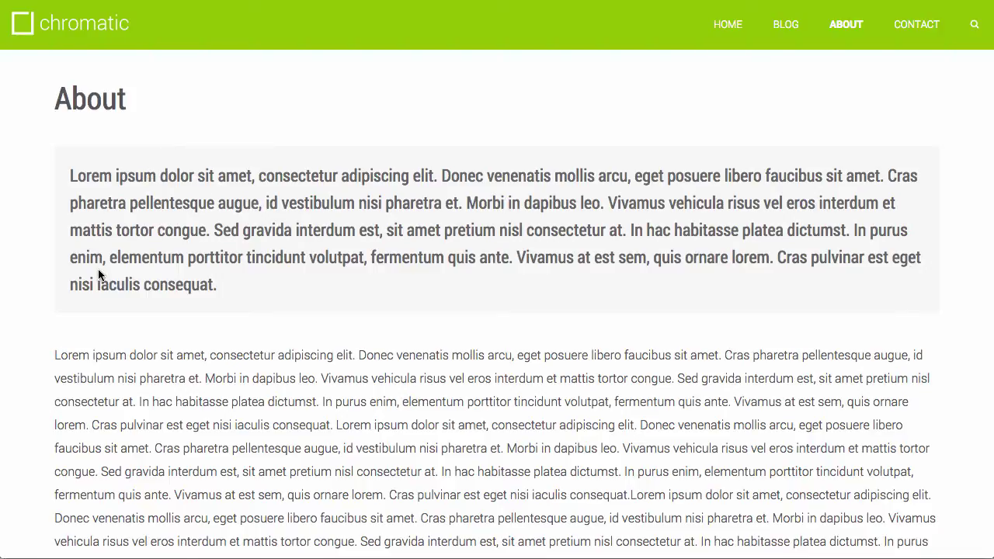
scroll(99, 273, down, 1)
scroll(99, 274, up, 1)
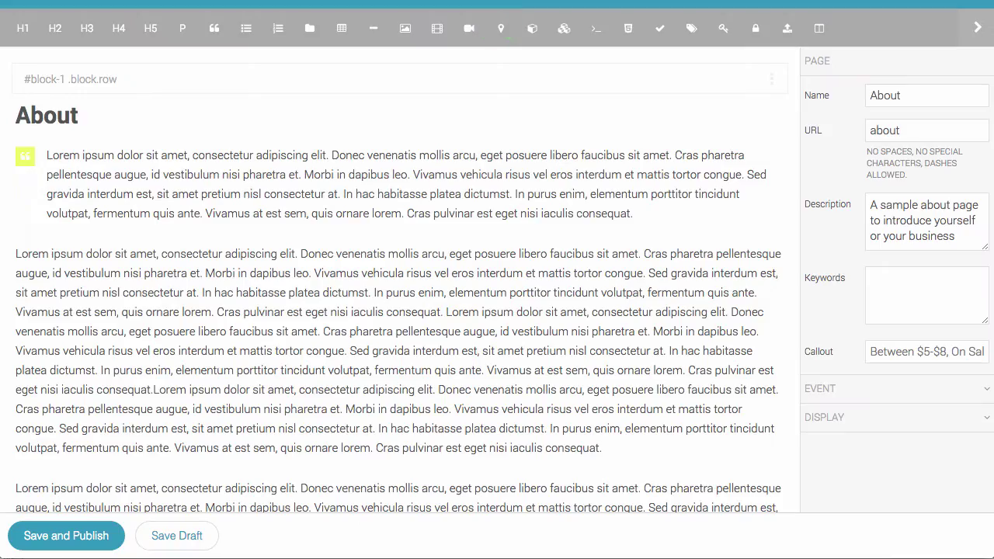
Replace the About quote with 'This is just a demo on how to change content.' and publish.
drag(649, 220, 49, 153)
text(This i)
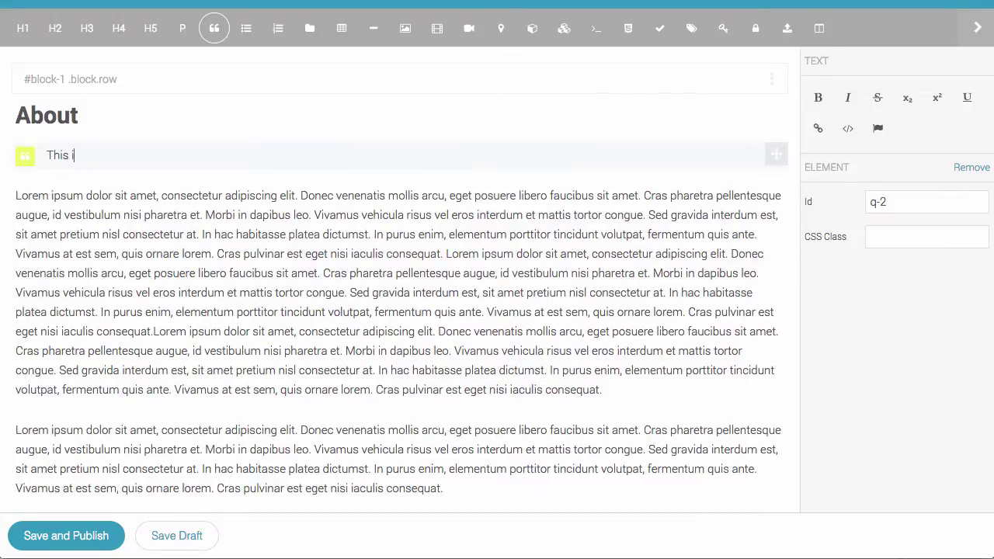
text(s just a demo on h)
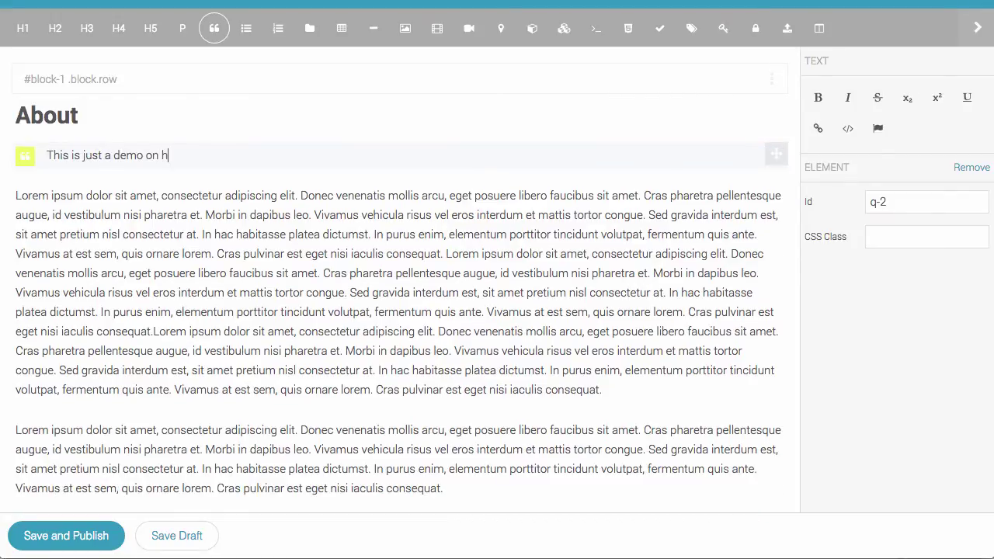
text(ow to change content.)
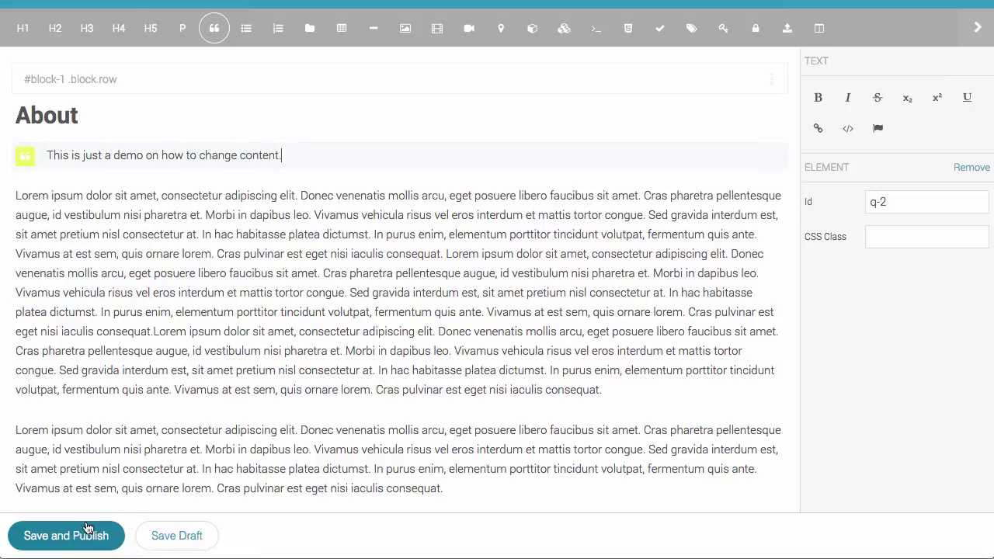
click(87, 535)
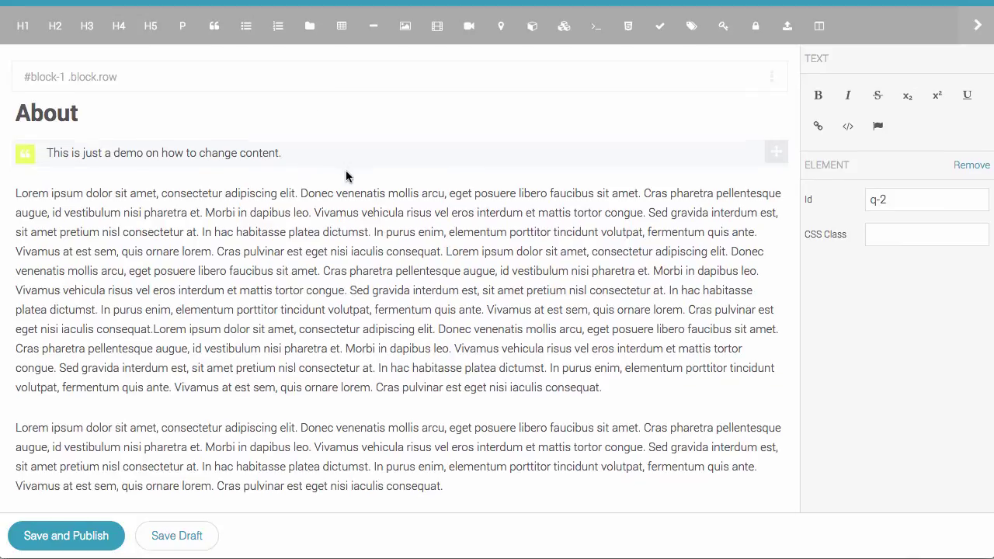
scroll(346, 170, down, 2)
scroll(346, 170, up, 3)
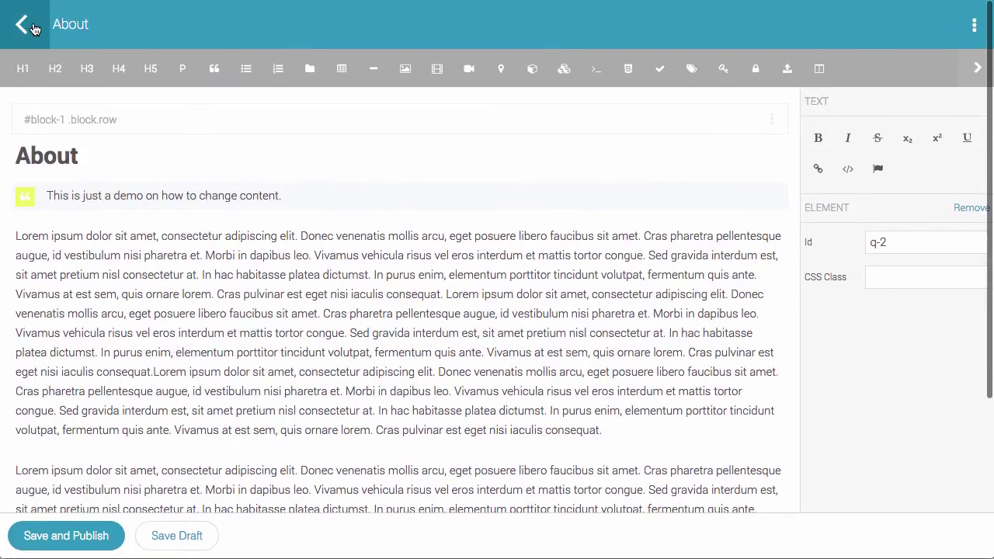
Add a new page named Test with the description 'This is a test page'.
click(23, 27)
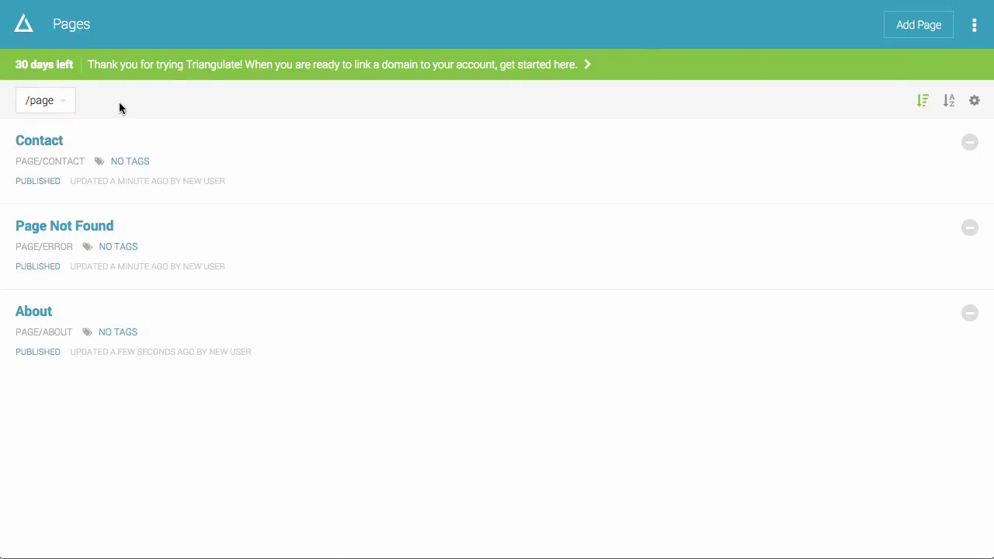
click(932, 27)
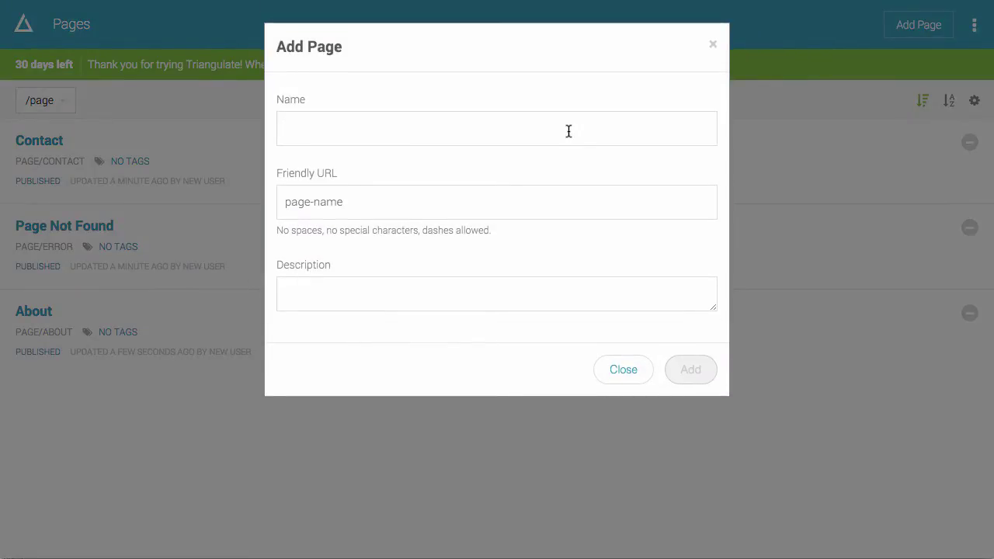
text(Test)
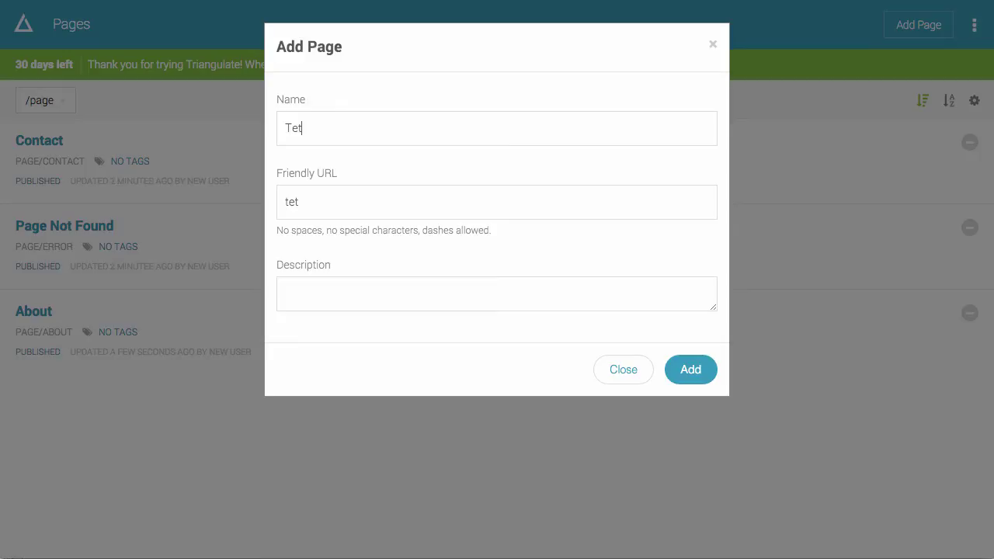
key(Tab)
click(285, 290)
text(This is a test page.)
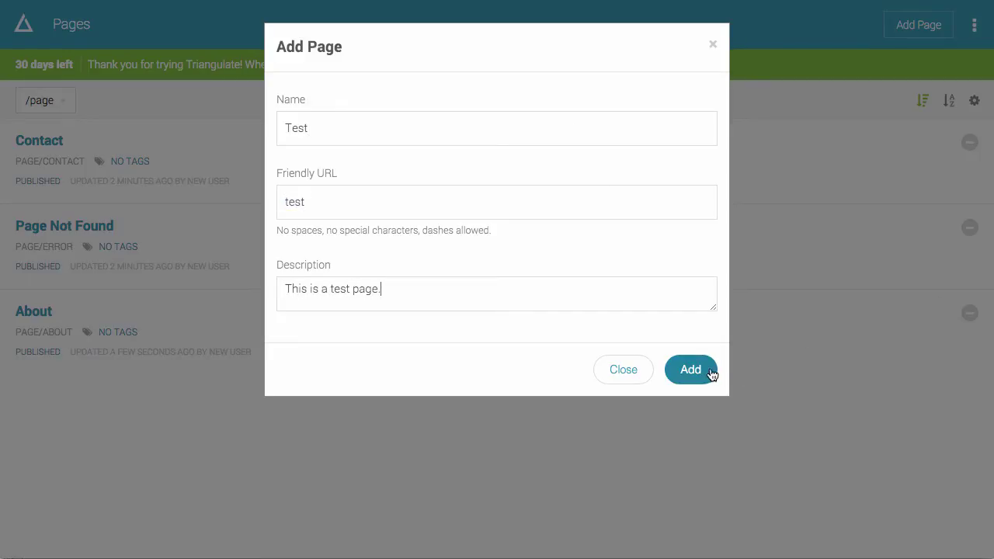
click(708, 371)
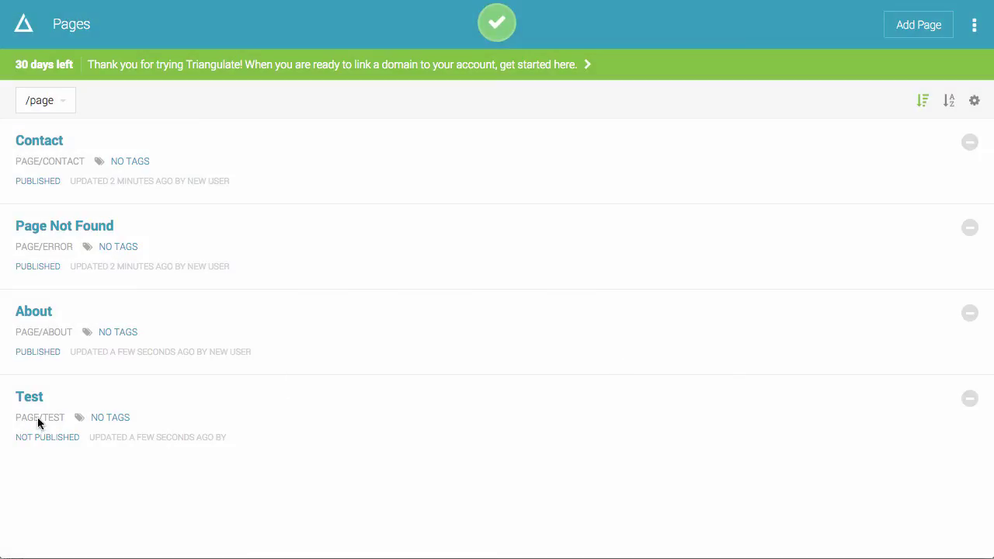
Append 'I am going to publish it.' to the Test page text and publish it.
click(28, 399)
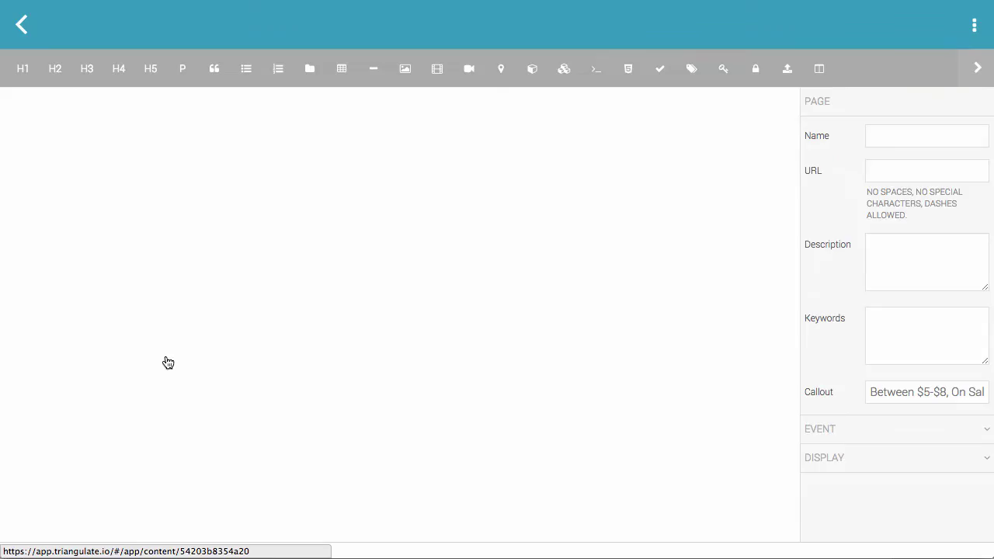
click(165, 199)
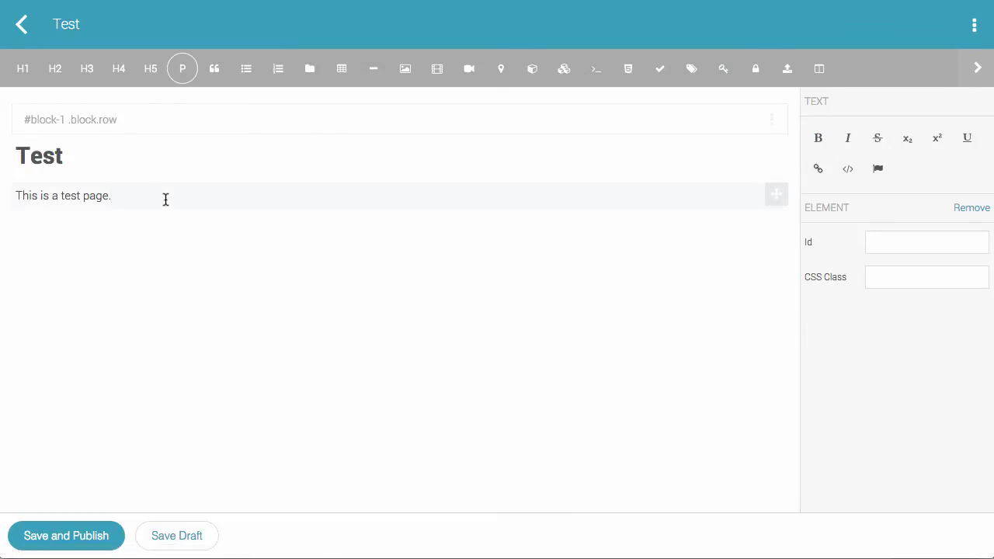
text(I am going to publish it.)
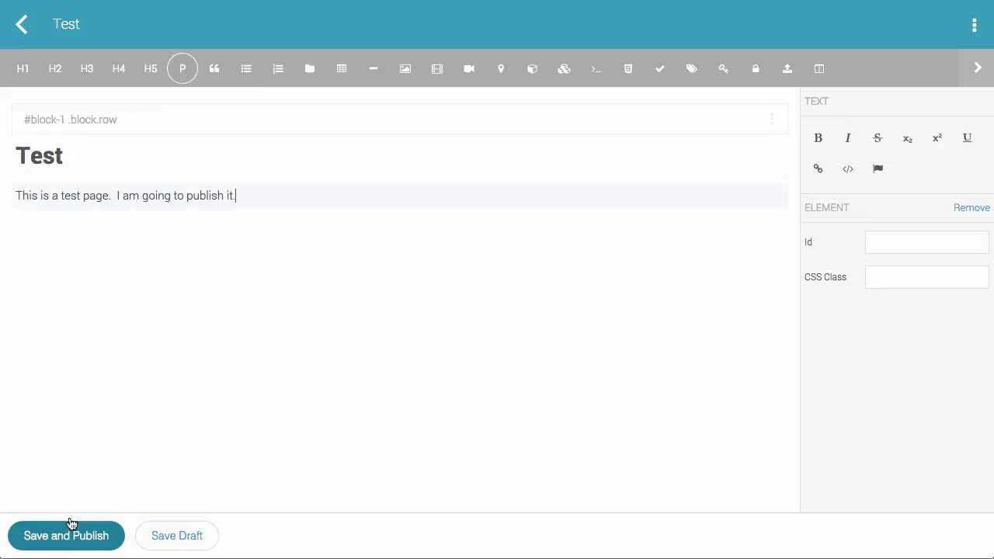
click(69, 543)
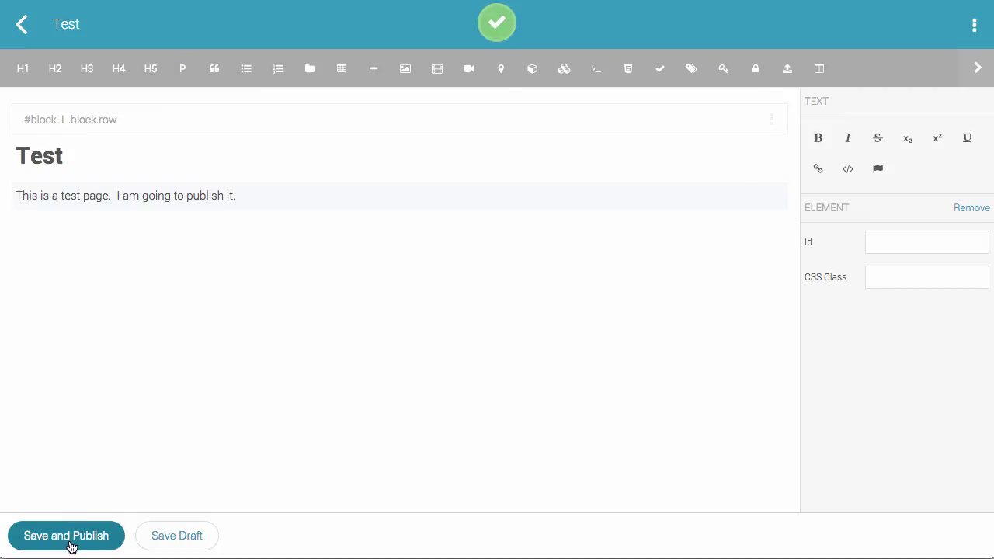
click(976, 28)
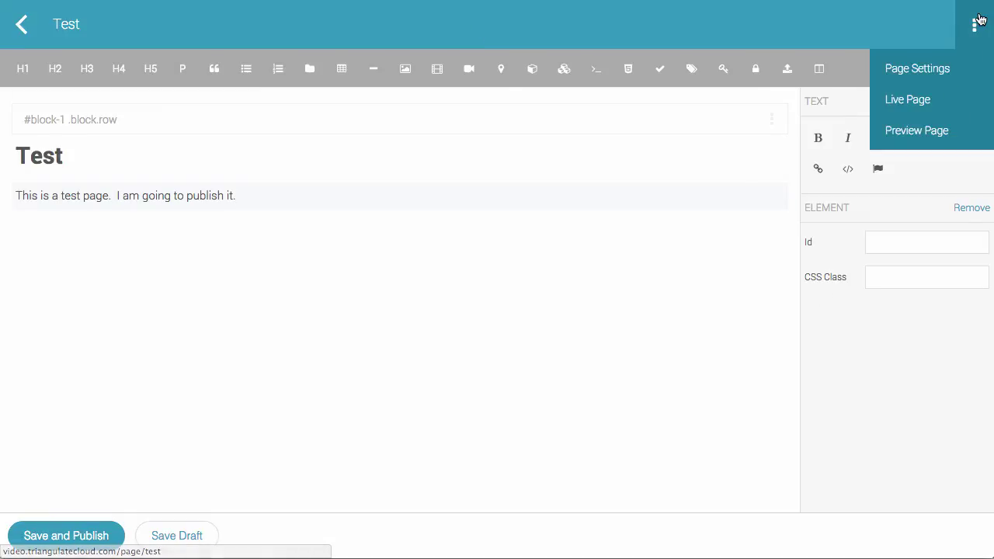
click(977, 23)
In Menus, add a primary menu item linking to the Test page.
click(22, 25)
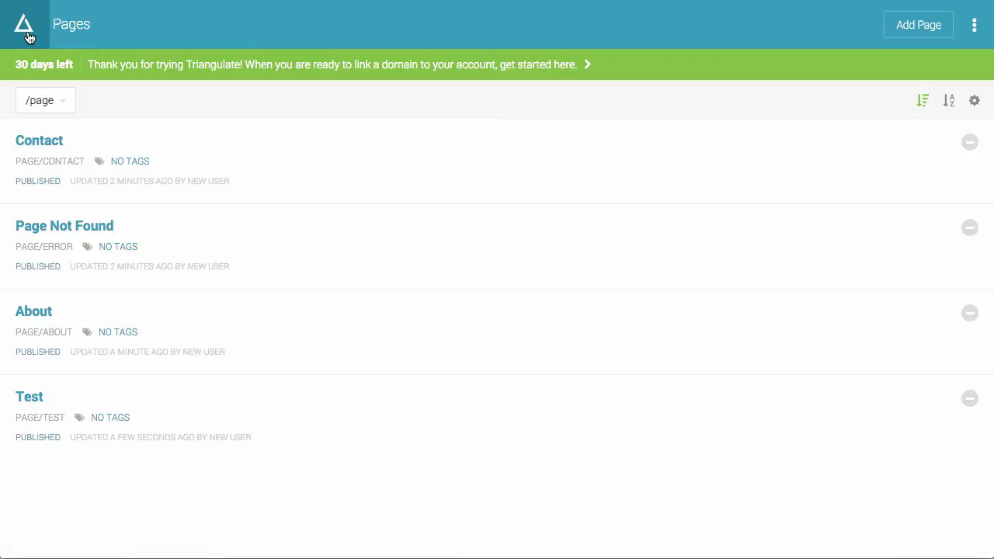
click(24, 28)
click(62, 125)
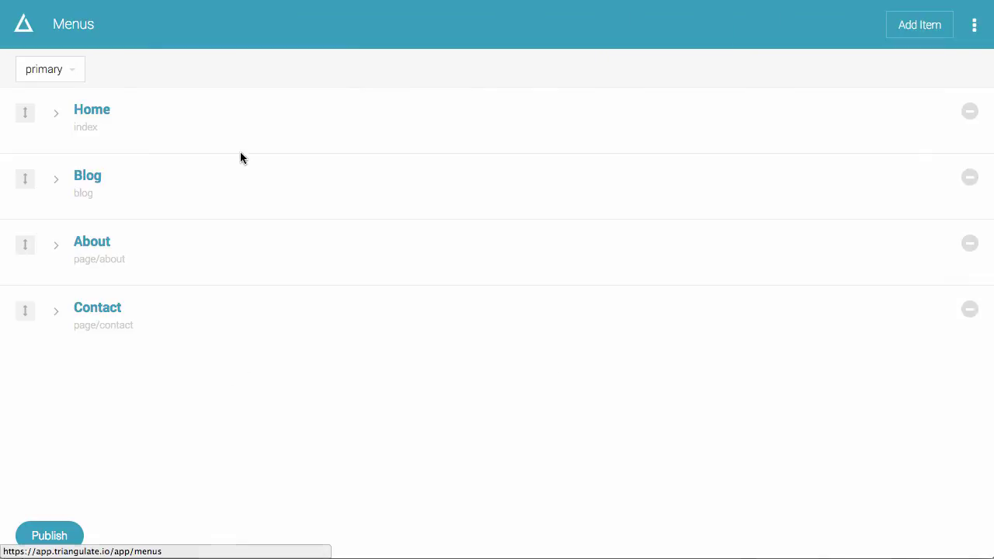
click(904, 25)
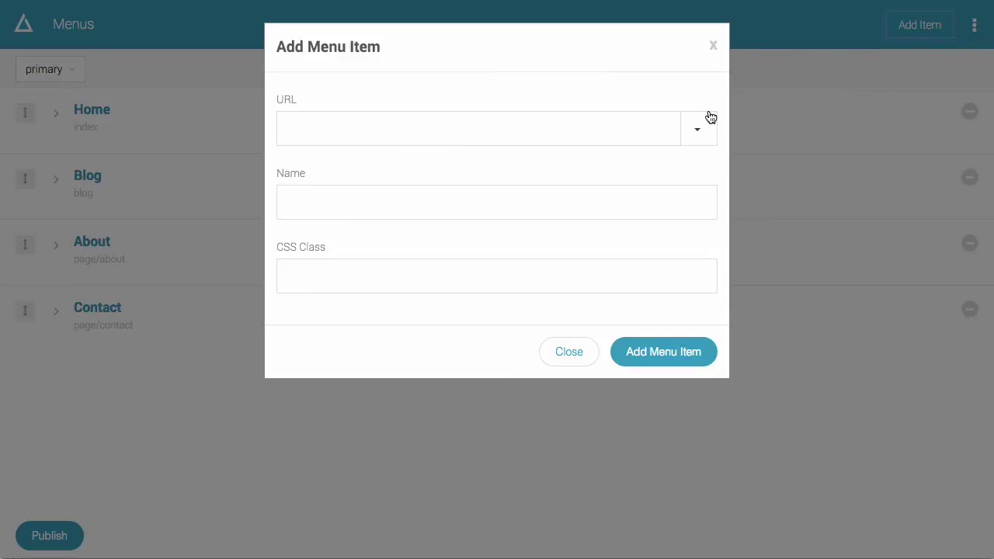
click(702, 129)
scroll(672, 234, down, 2)
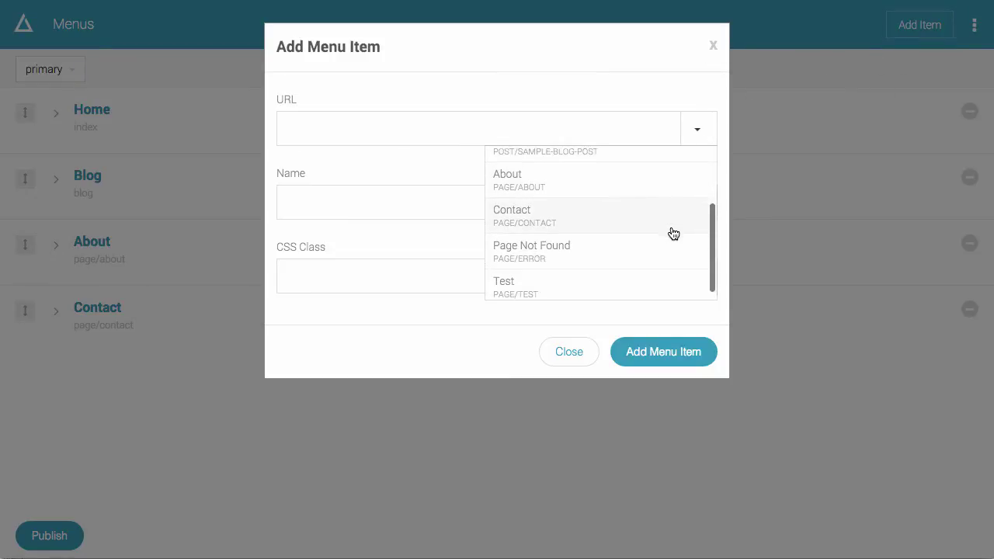
click(657, 282)
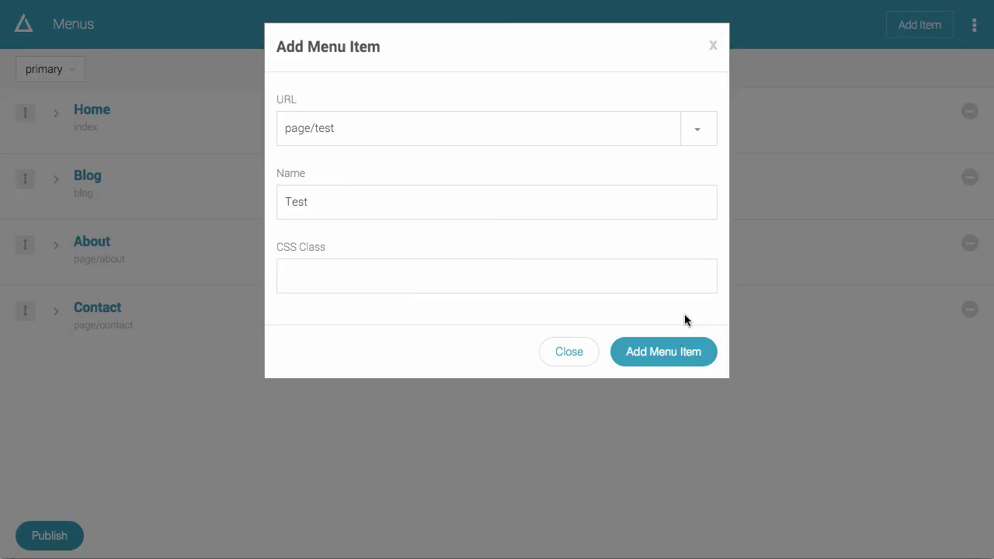
click(684, 351)
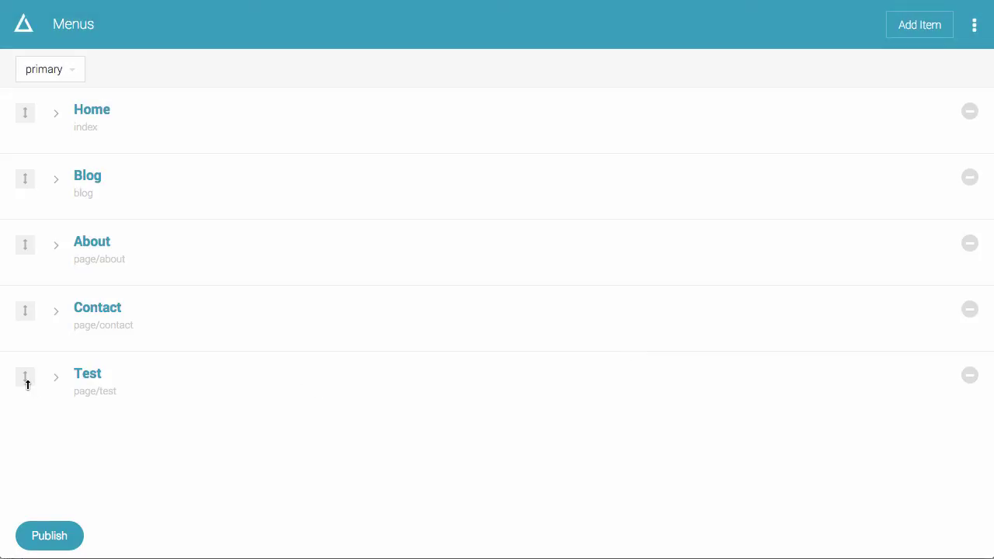
Drag the Test menu item up to sit directly below Home.
drag(27, 384, 28, 168)
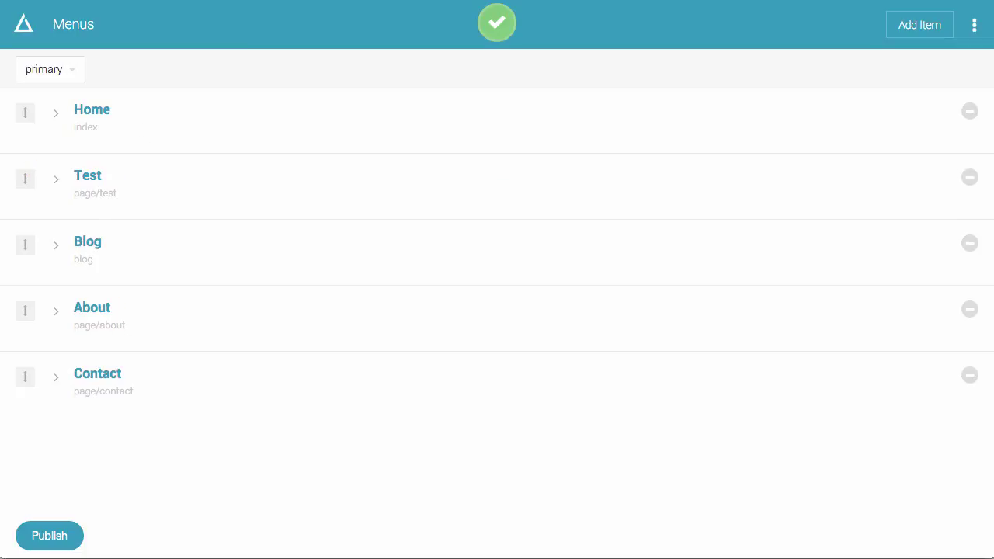